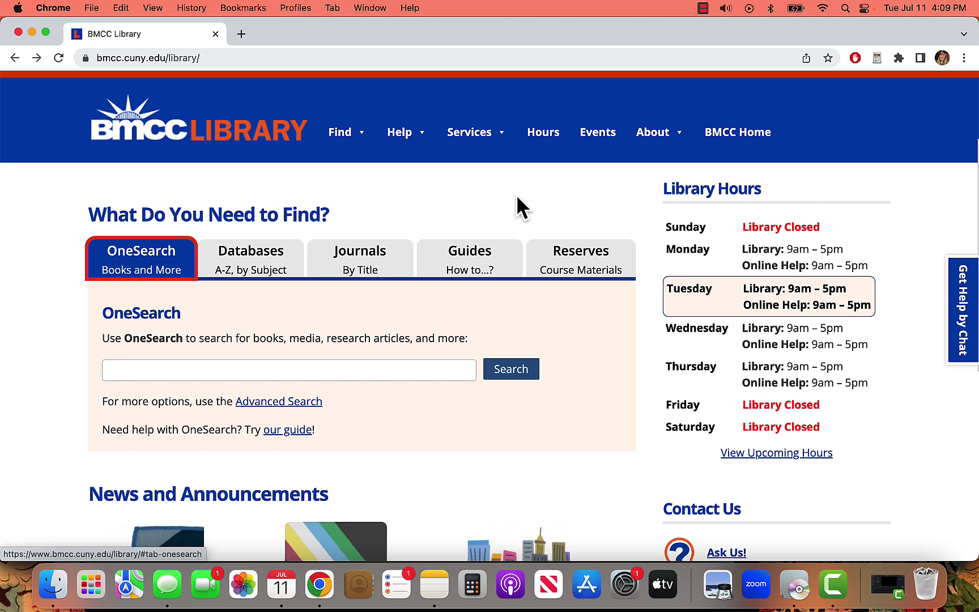
Step: From the library's Databases options, open the complete A-Z list and find Academic Video Online
left_click(243, 271)
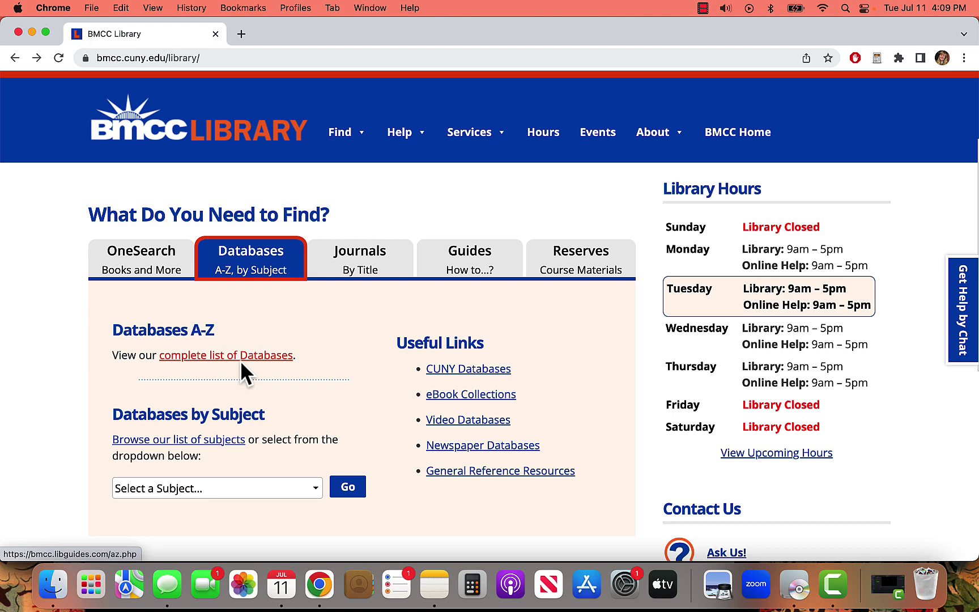
left_click(253, 359)
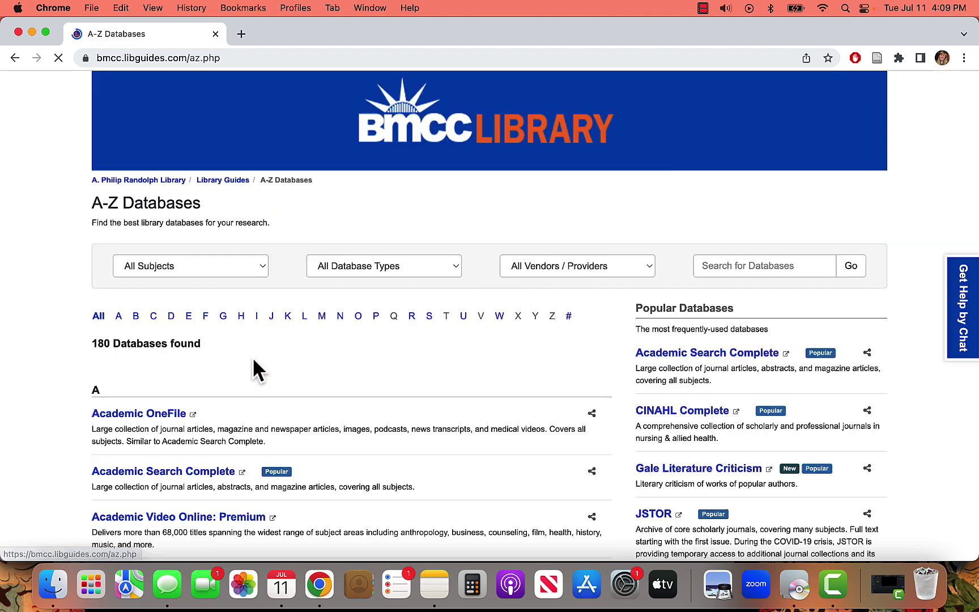
scroll(254, 361, "down", 2)
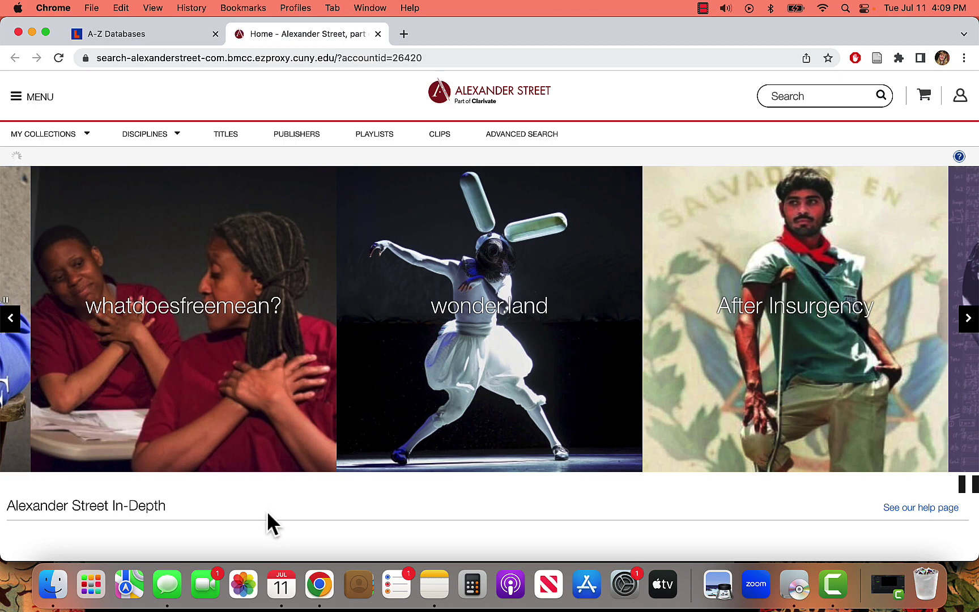
Step: Open the Academic Video Online: Premium collection from My Collections and browse all 81073 videos
left_click(45, 136)
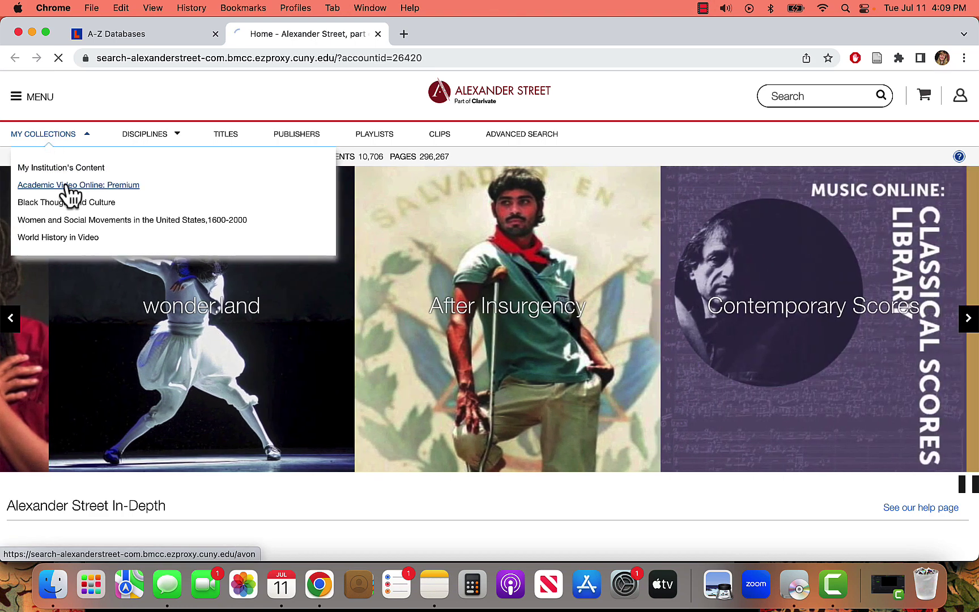
left_click(66, 186)
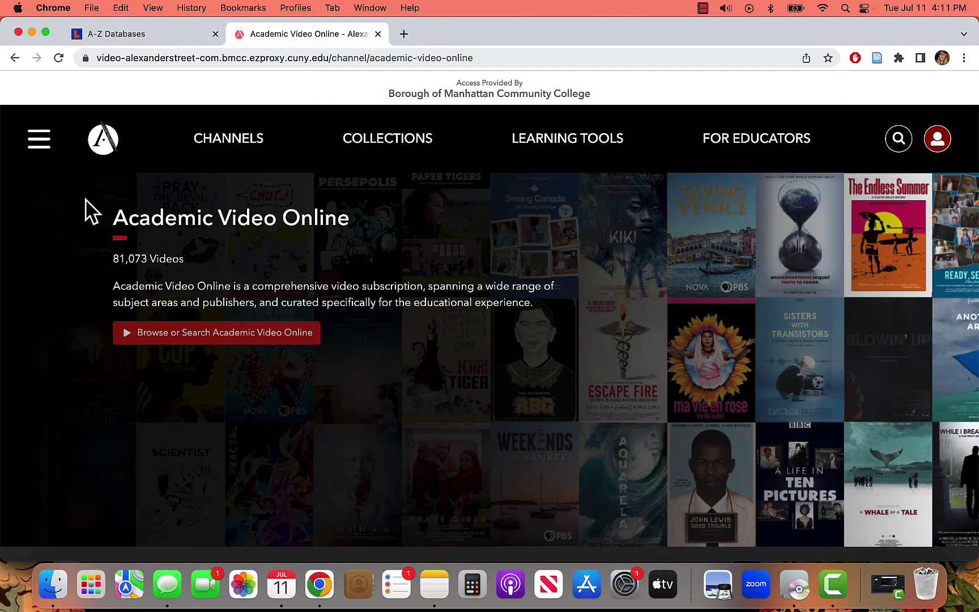
left_click(187, 335)
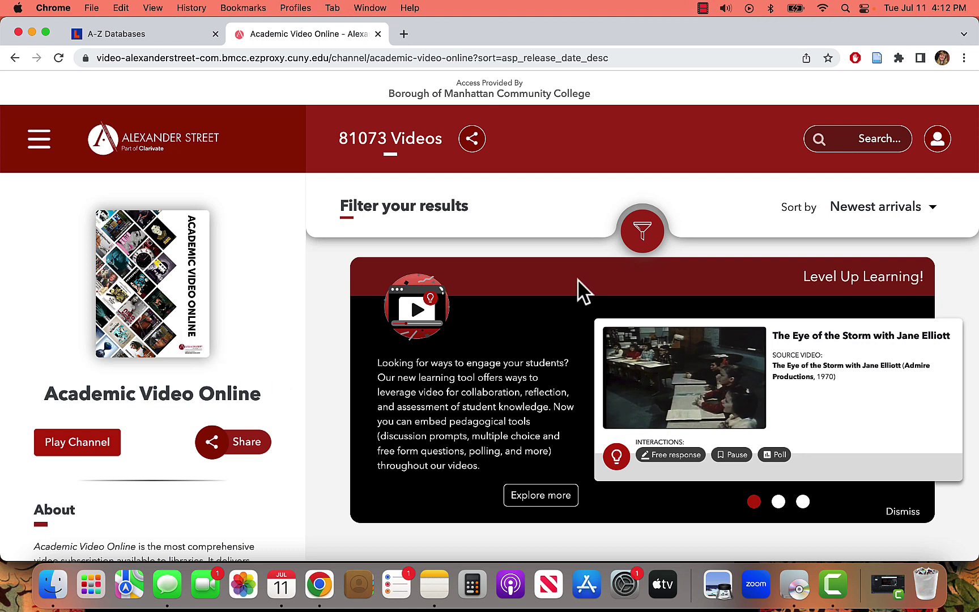
Step: Expand the filter facets and review Subject, Publisher, Person, Content Type, Language, Release Date and duration
left_click(643, 233)
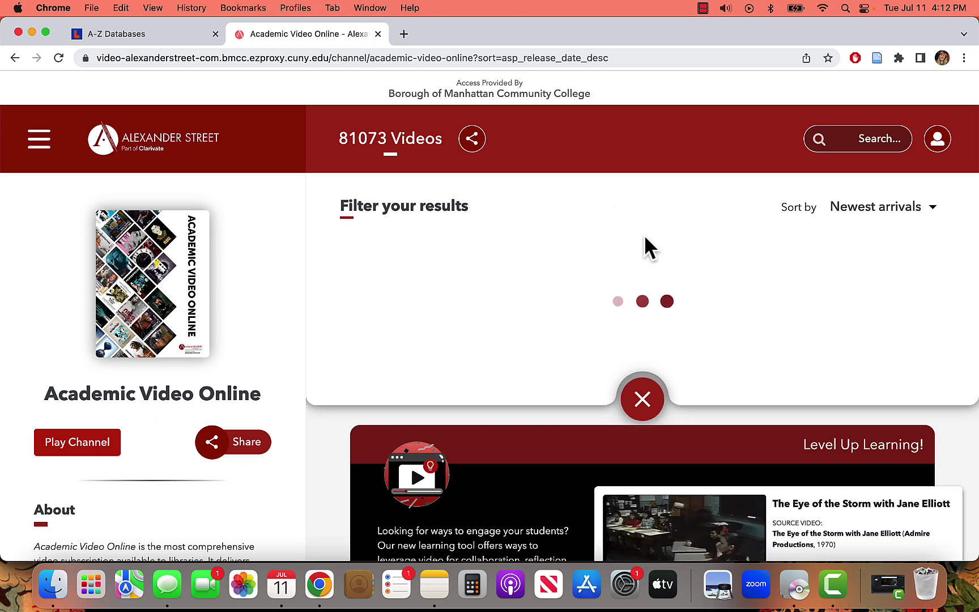
left_click(871, 140)
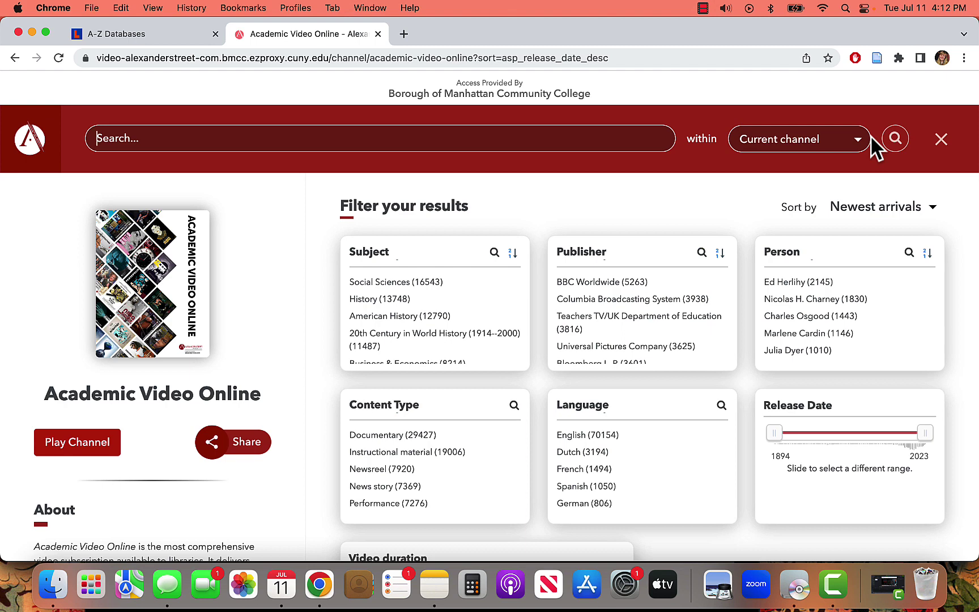
scroll(301, 281, "down", 2)
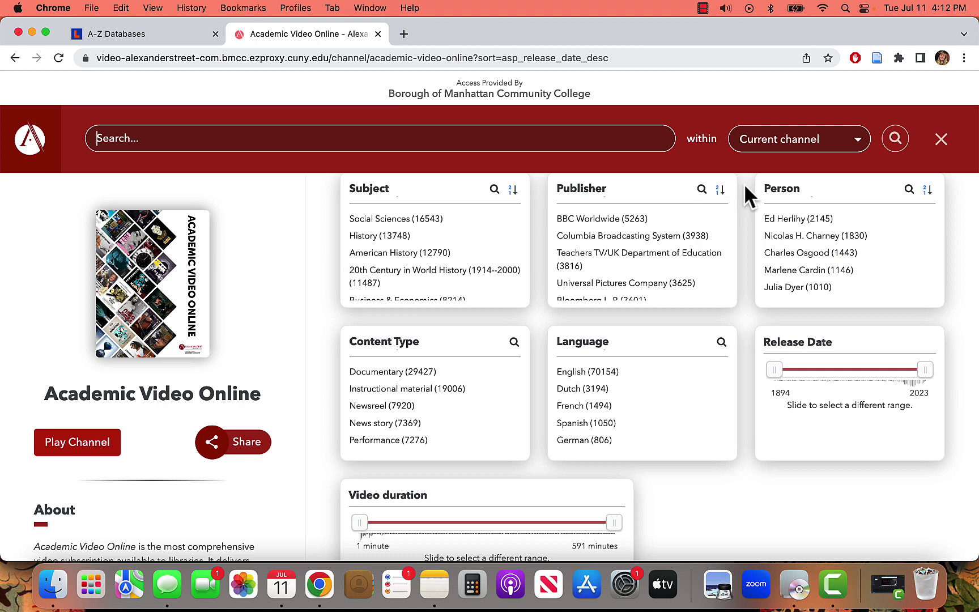
Step: Search the Person filter for 'cheryl dunye' and apply Cheryl Dunye, leaving 3 videos
left_click(797, 205)
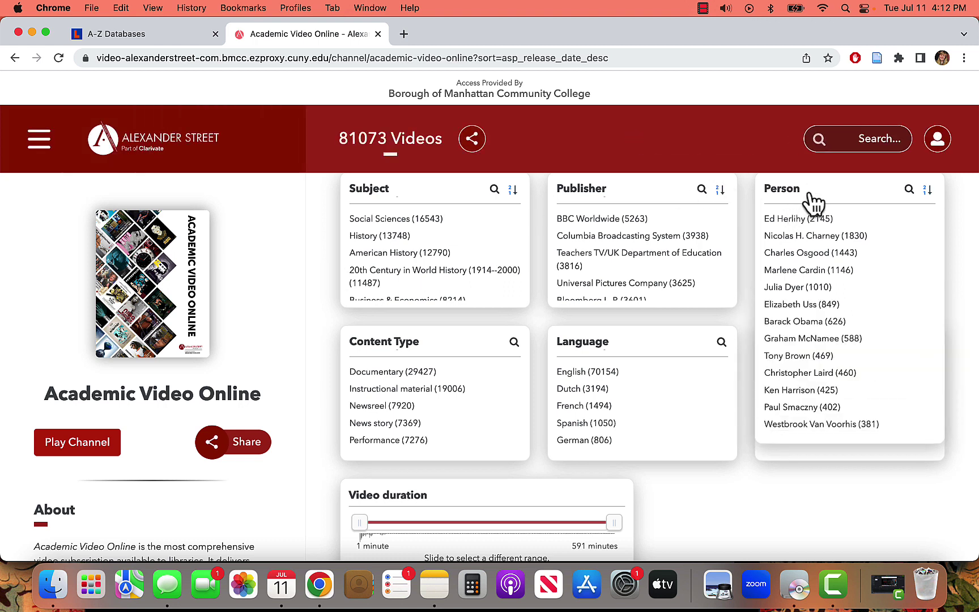
left_click(814, 201)
type("chery")
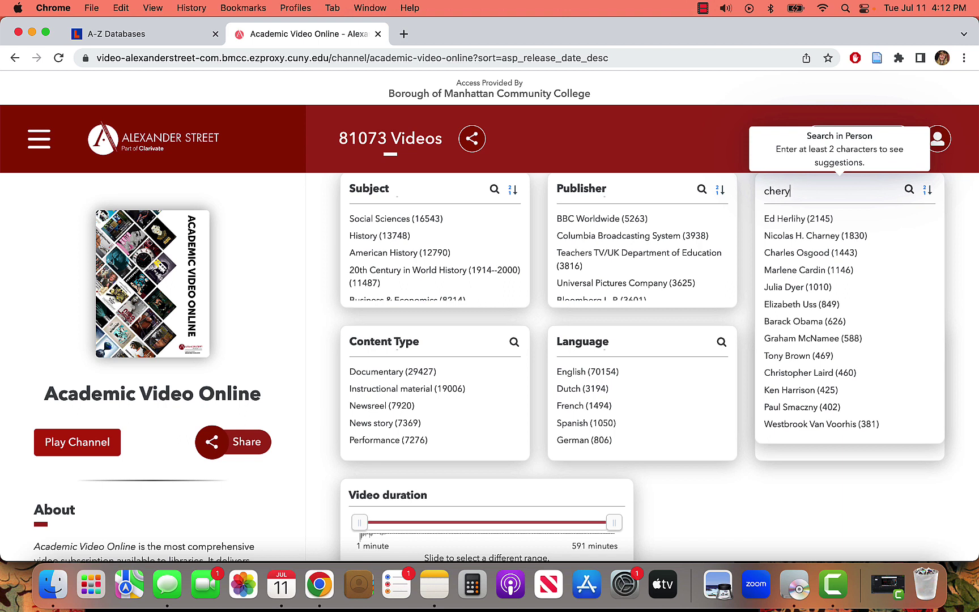
type("l duny")
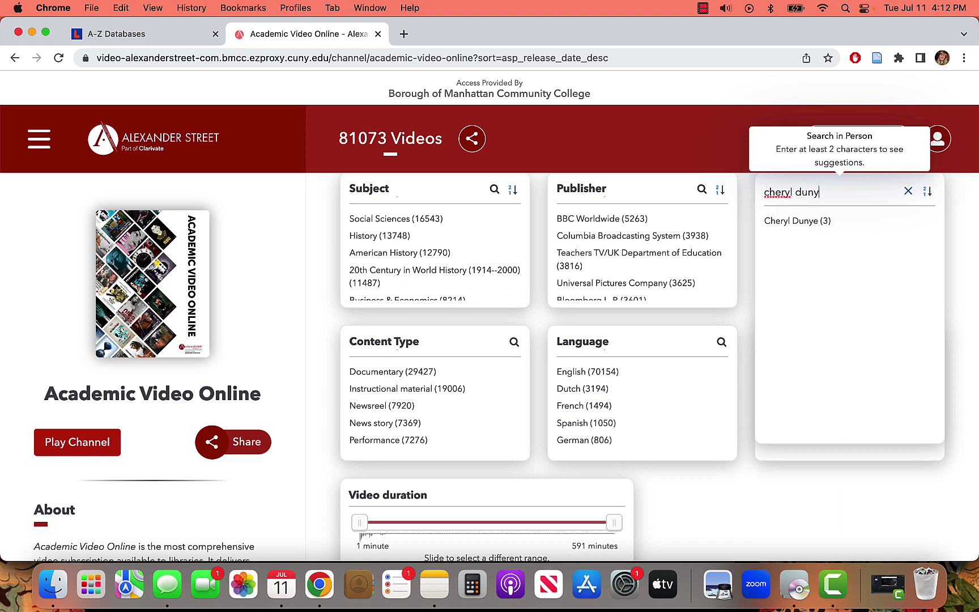
type("e")
left_click(815, 227)
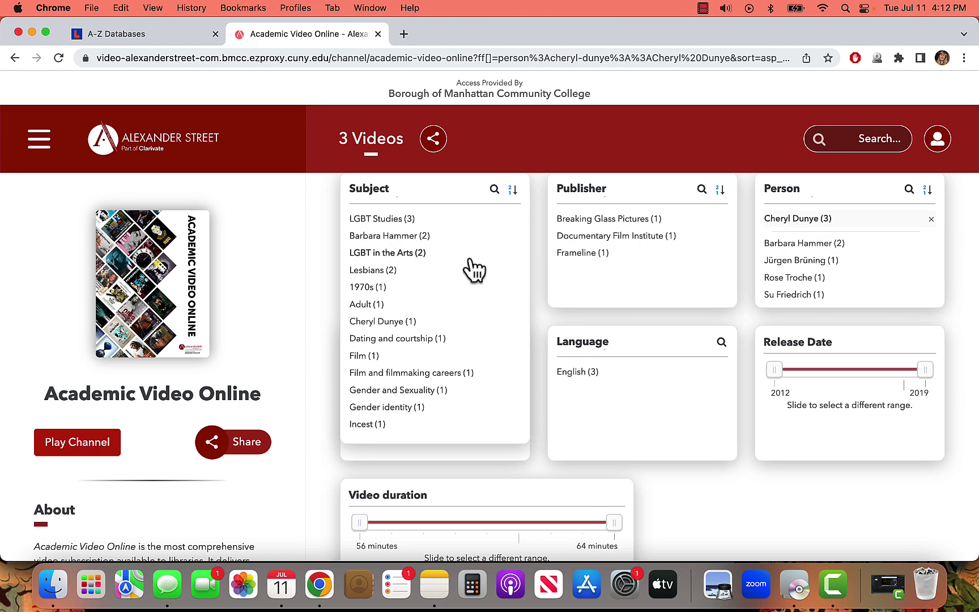
scroll(690, 288, "down", 5)
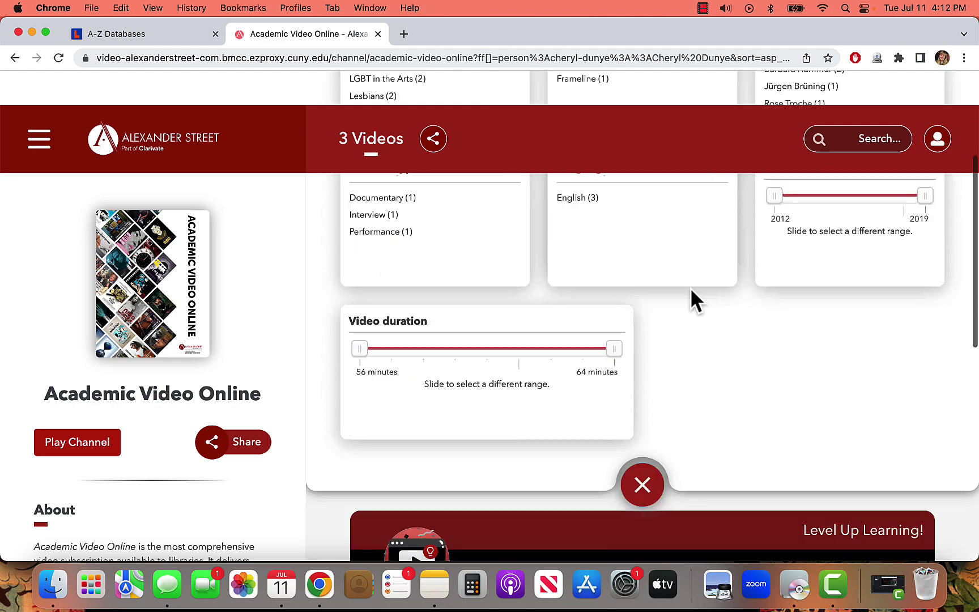
scroll(843, 340, "down", 7)
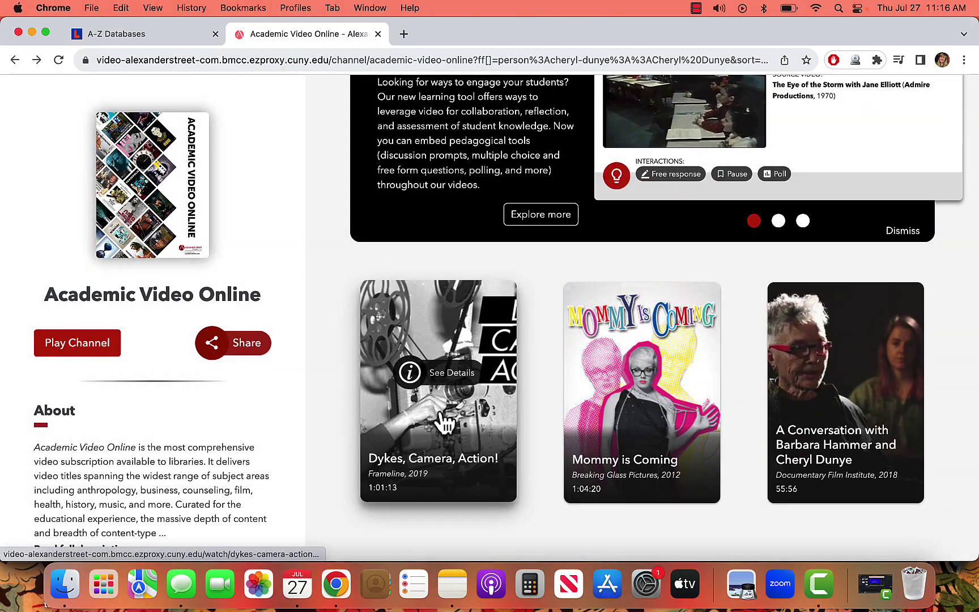
Step: Open Dykes, Camera, Action! and briefly play then pause the video
left_click(446, 420)
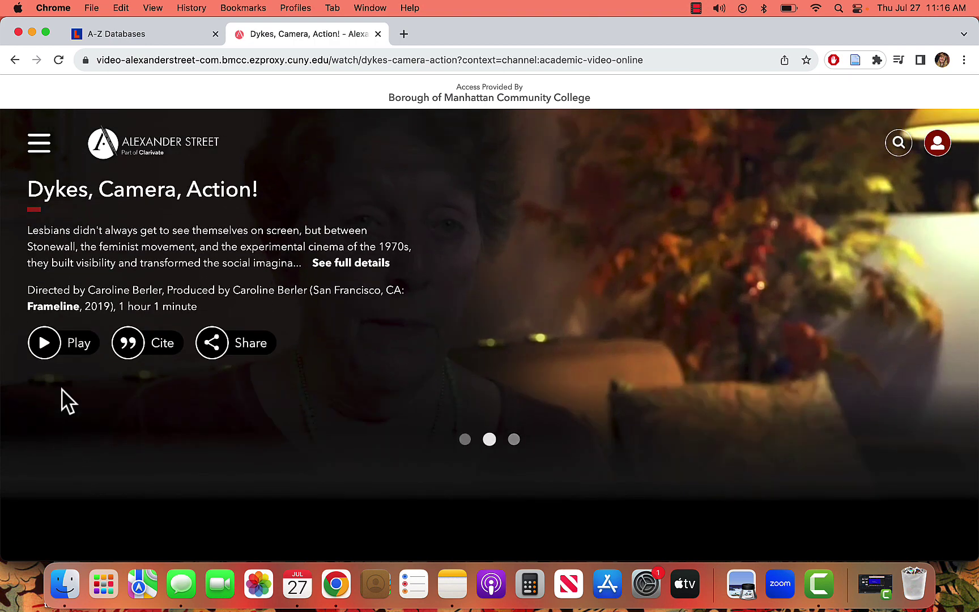
left_click(45, 343)
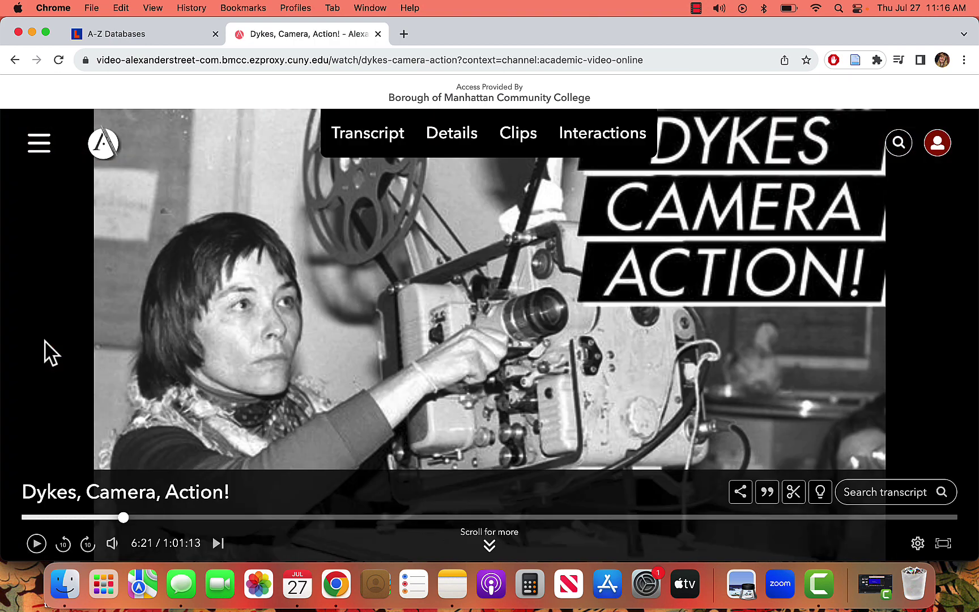
left_click(36, 544)
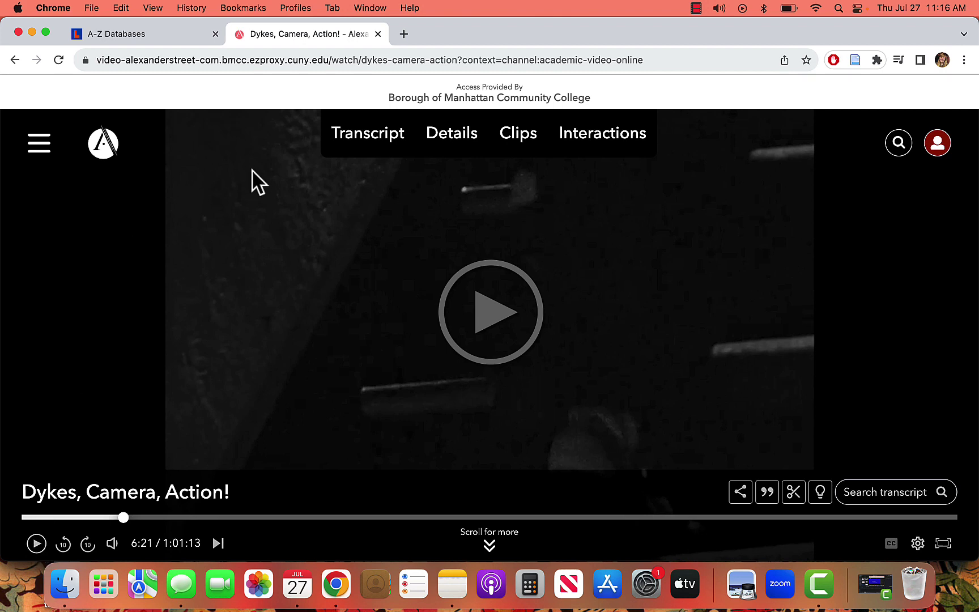
Step: Search the transcript for 'watermelon' and read past the hits to 00:31:45–00:32:15
left_click(371, 138)
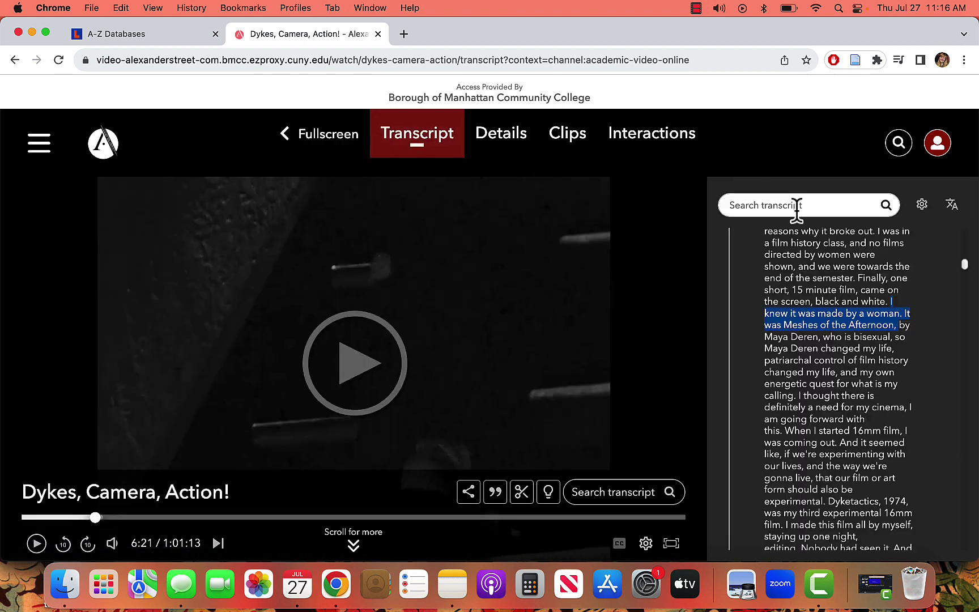
left_click(793, 207)
type("watermelon")
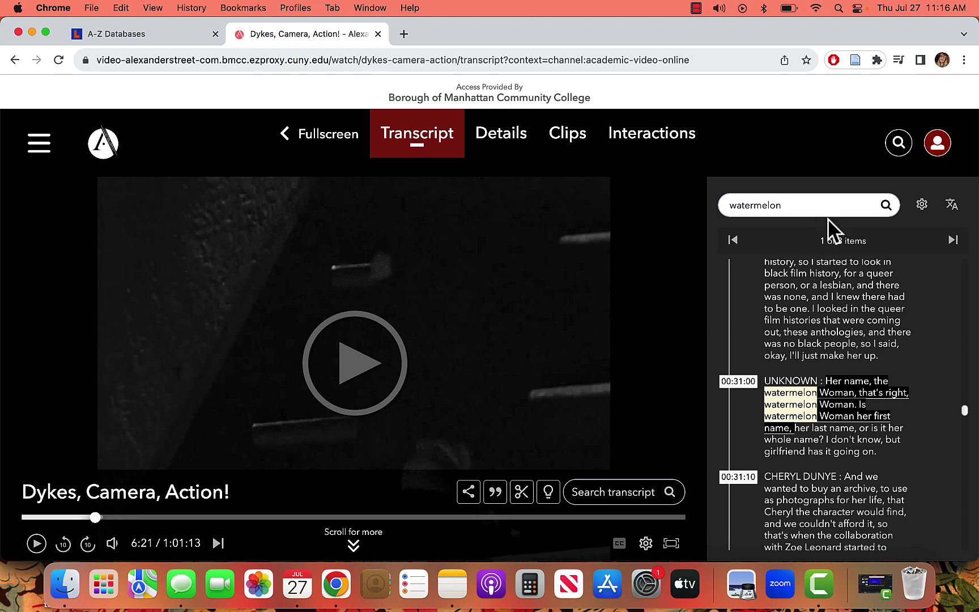
scroll(804, 442, "down", 3)
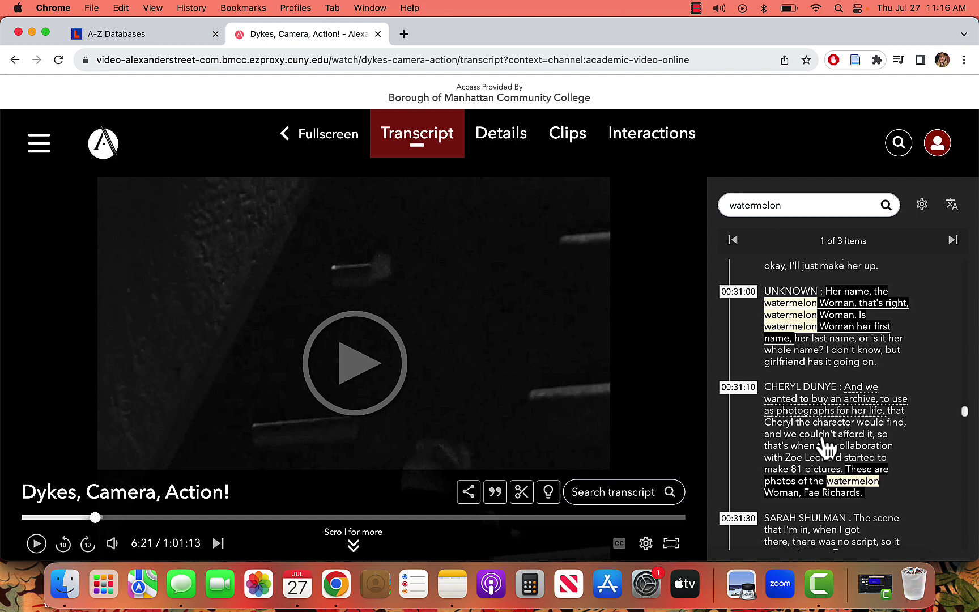
scroll(826, 449, "down", 10)
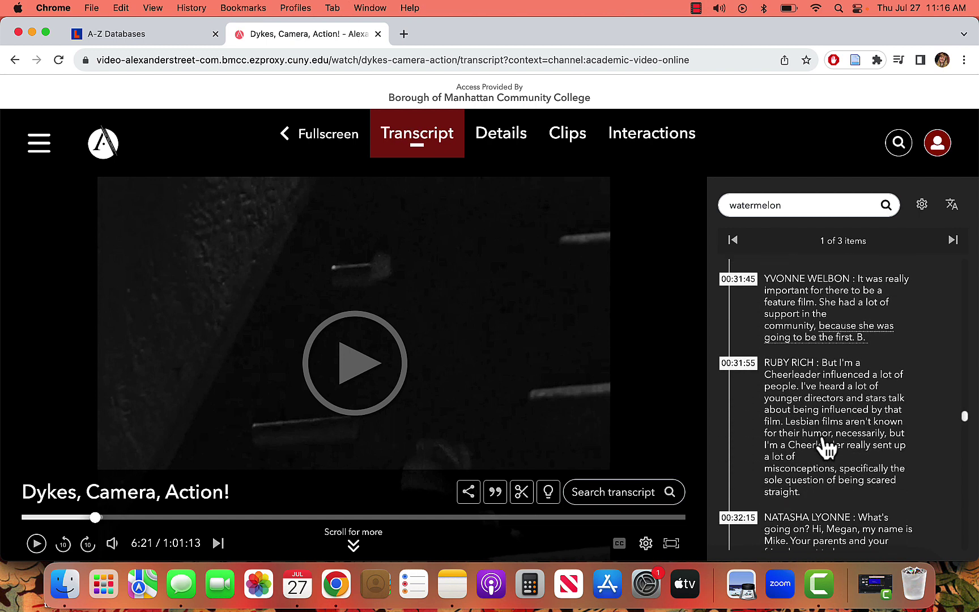
Step: Review the video's details: abstract, 2019 release, 1 hour 1 minute, LGBT Studies, Frameline copyright
left_click(498, 144)
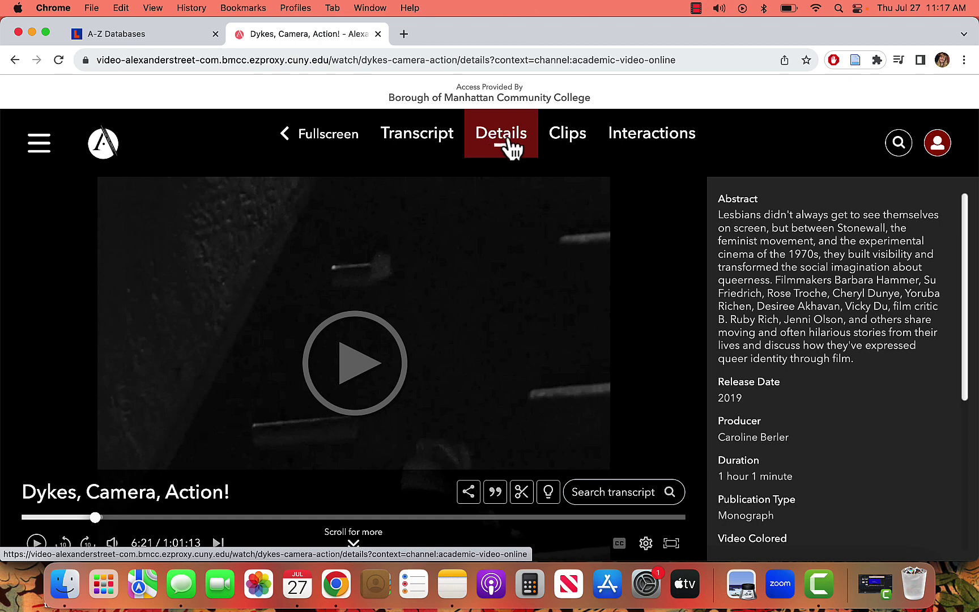
scroll(869, 356, "down", 7)
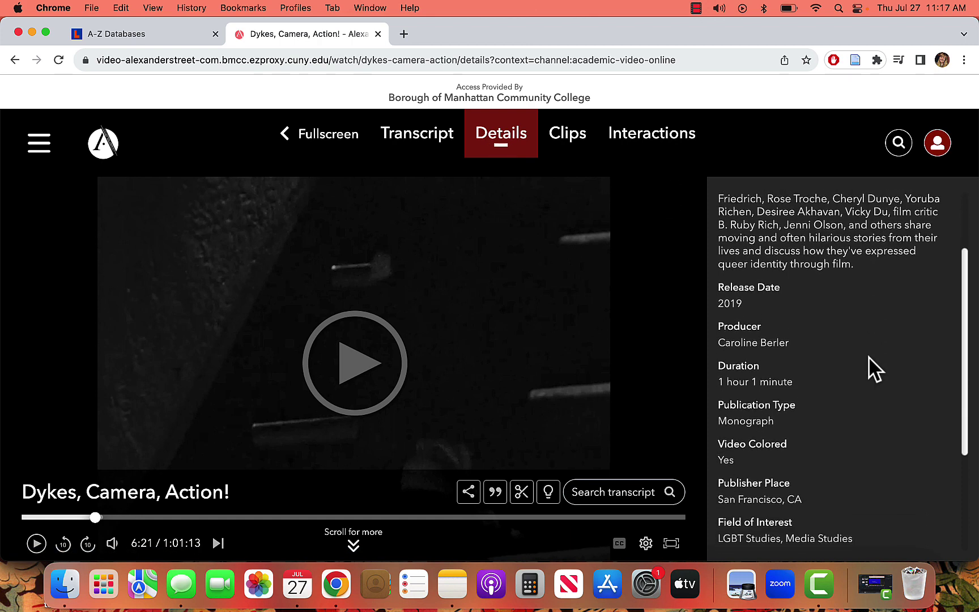
scroll(869, 356, "down", 3)
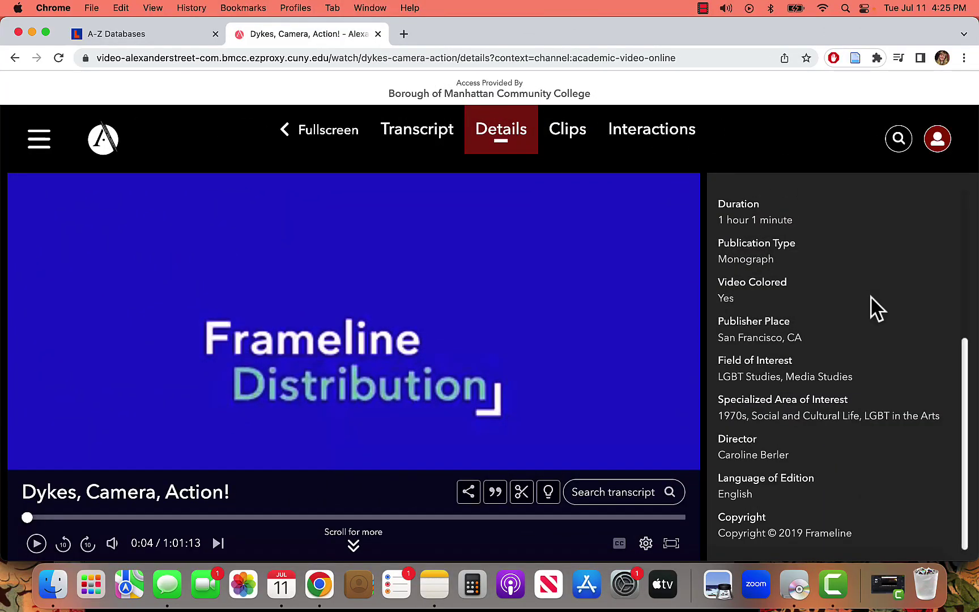
Step: Check the Share options, then open Cite and browse the citation styles, keeping APA6
left_click(472, 499)
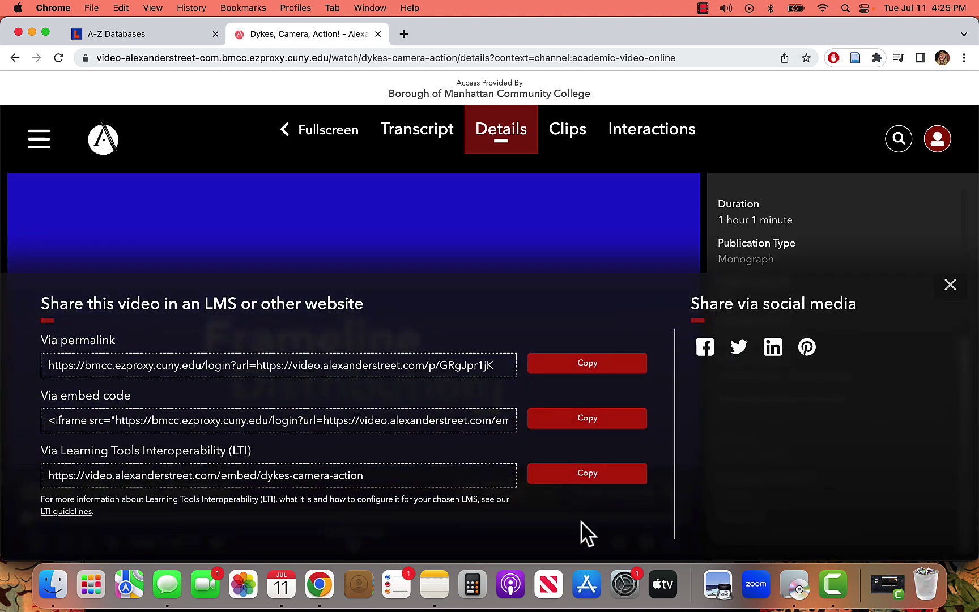
left_click(952, 284)
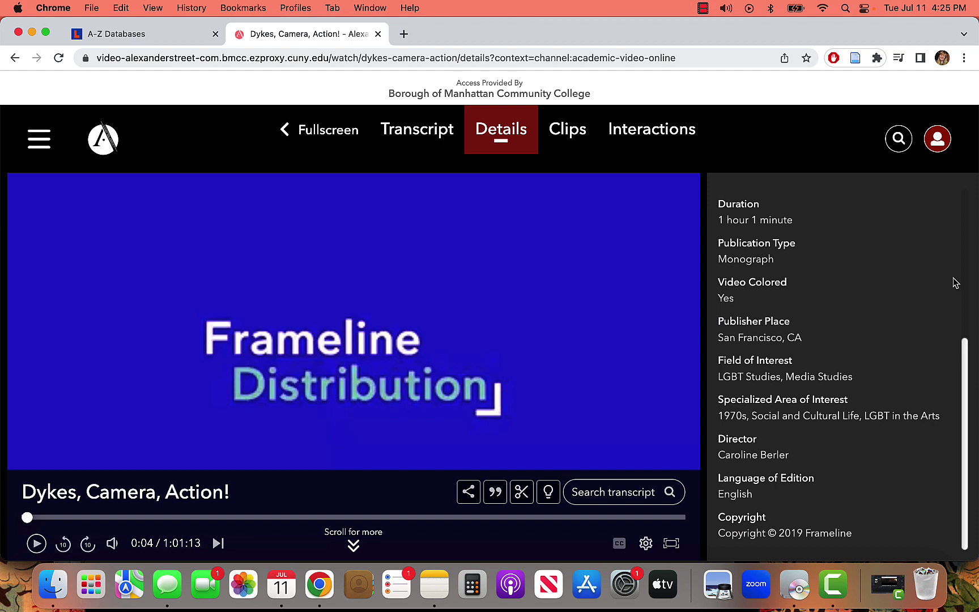
left_click(496, 493)
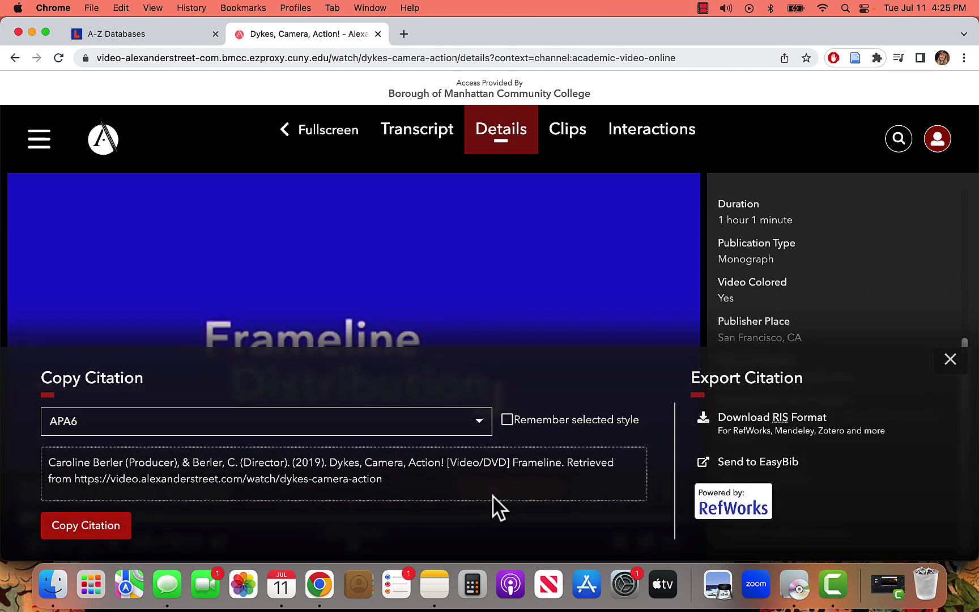
left_click(449, 422)
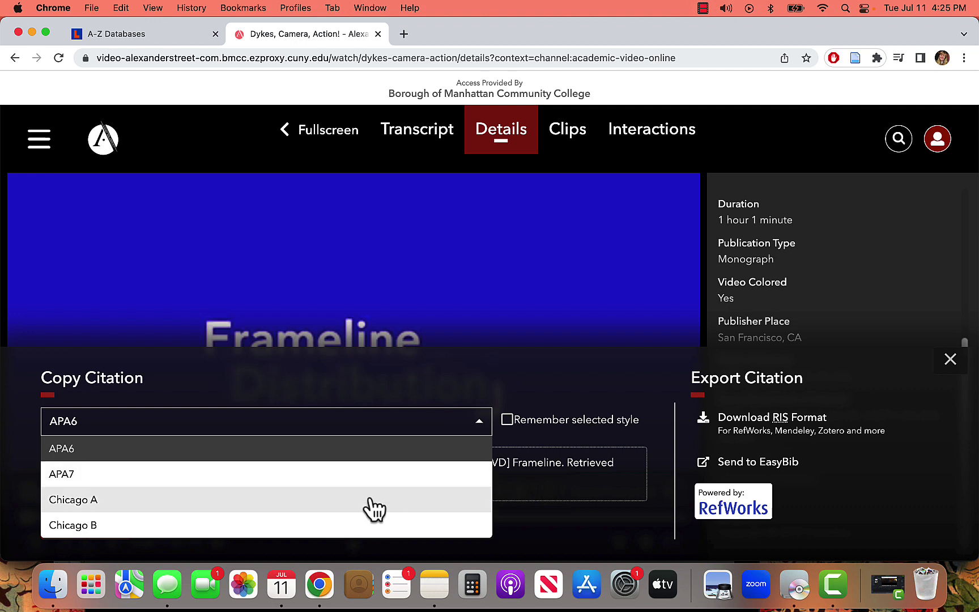
scroll(368, 507, "down", 3)
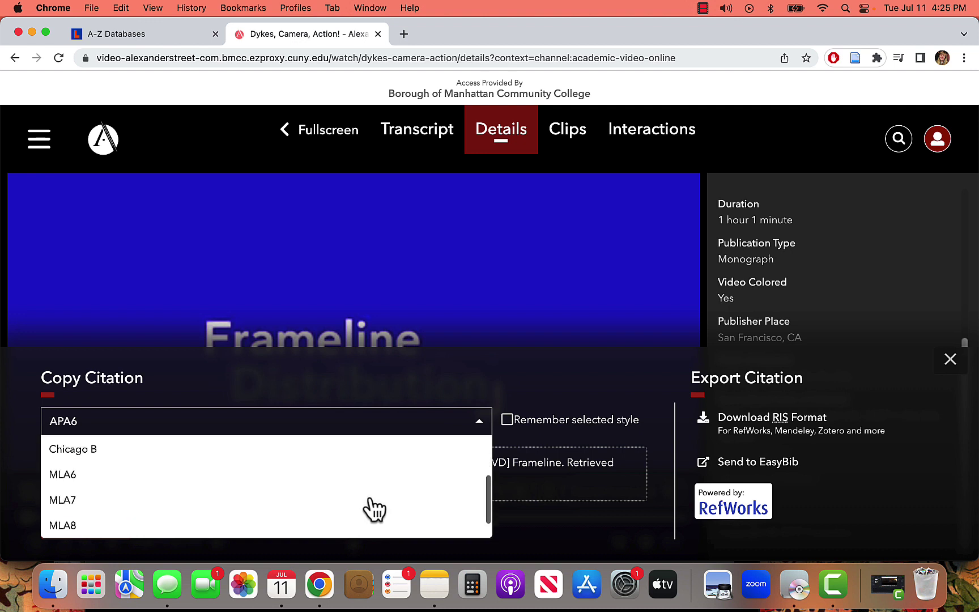
left_click(486, 425)
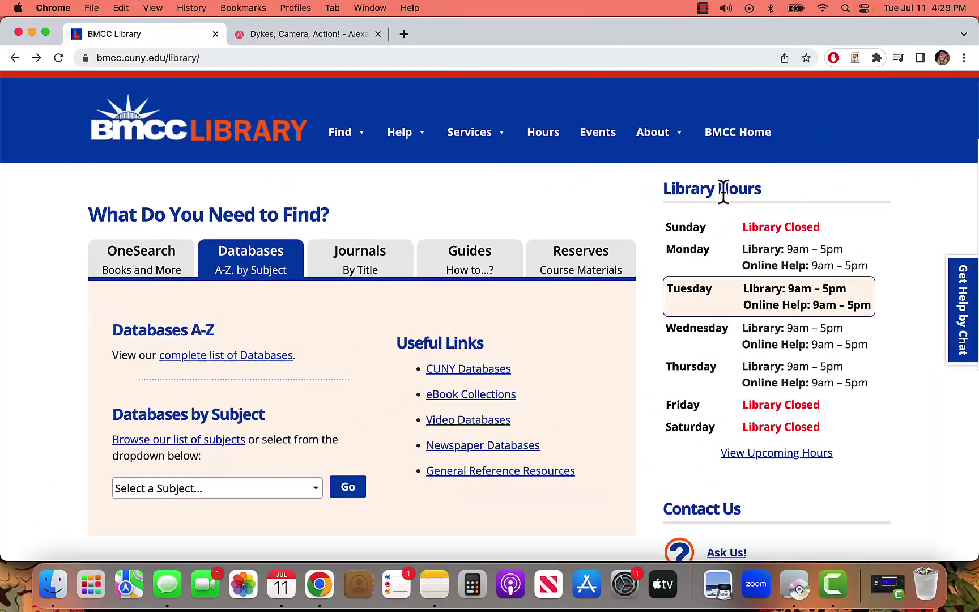
Step: Show the BMCC Library Help menu listing Getting Help, Library Handouts and Citation Guide
mouse_move(415, 161)
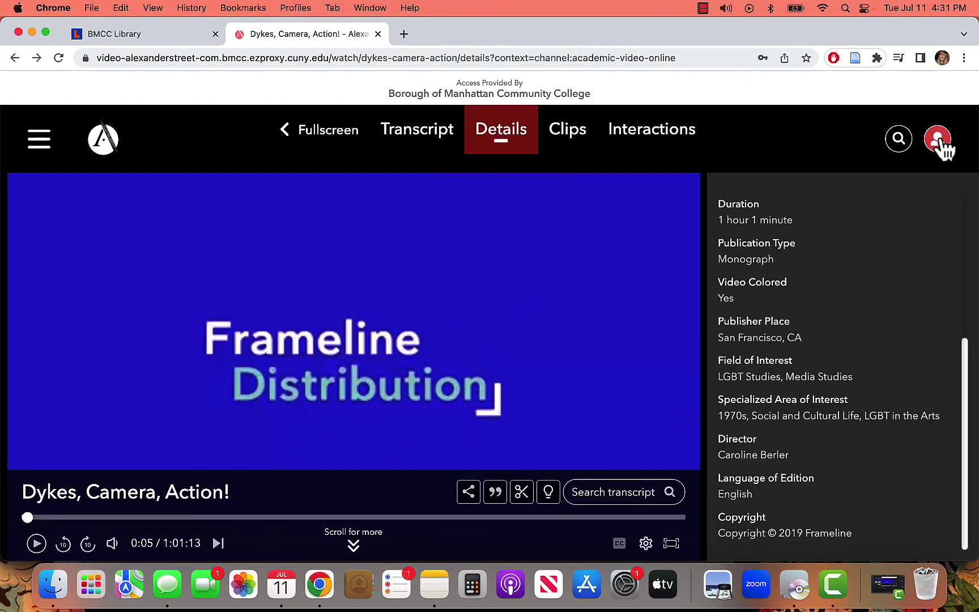
Step: Sign in with the saved credentials and start a new clip spanning 00:00 to 43:31
left_click(934, 144)
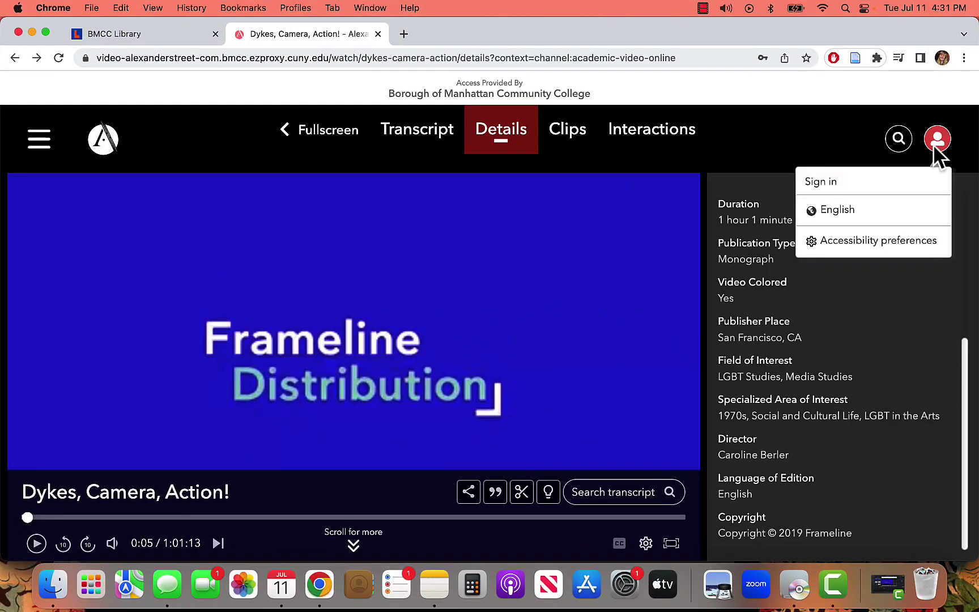
left_click(885, 187)
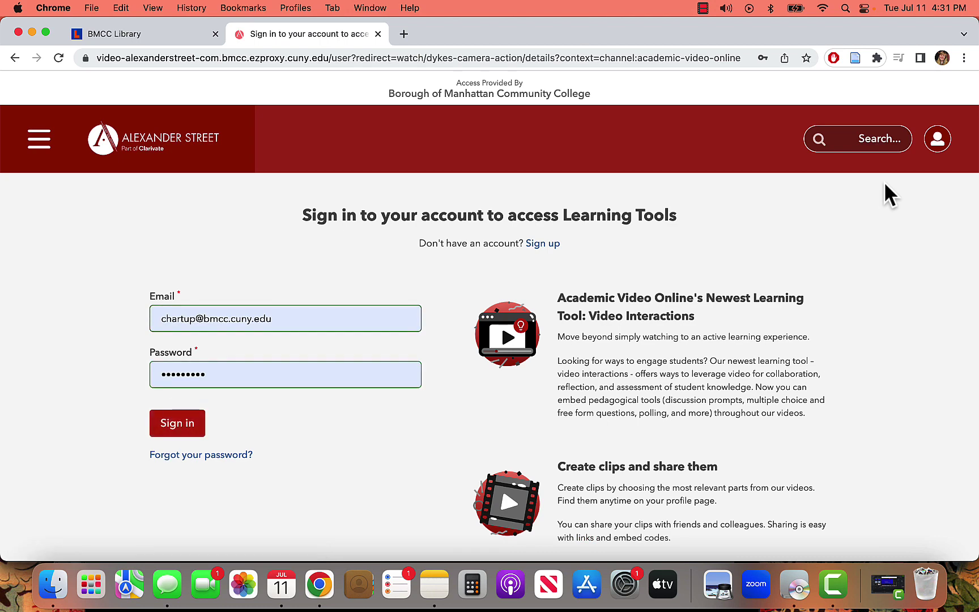
left_click(187, 430)
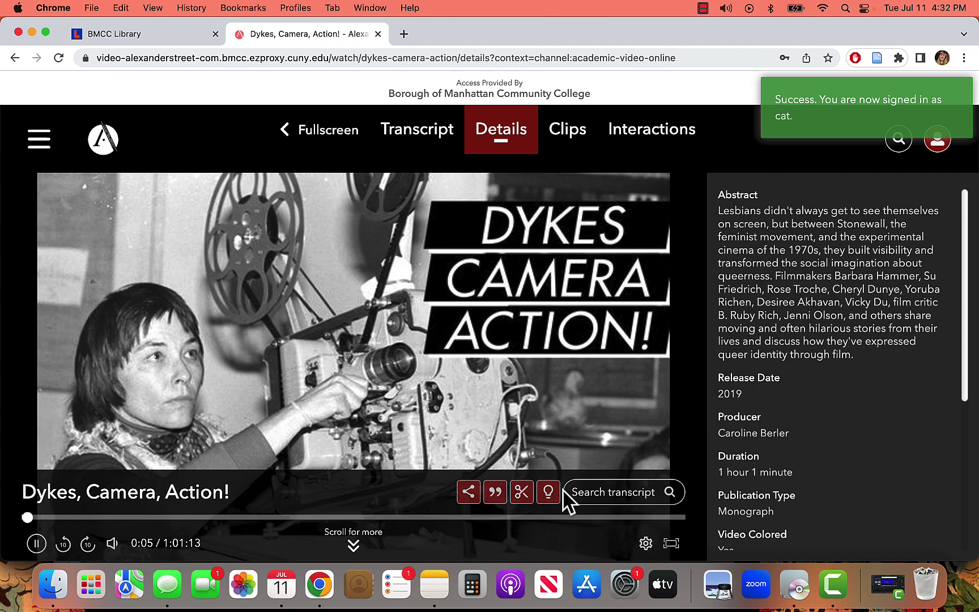
left_click(522, 493)
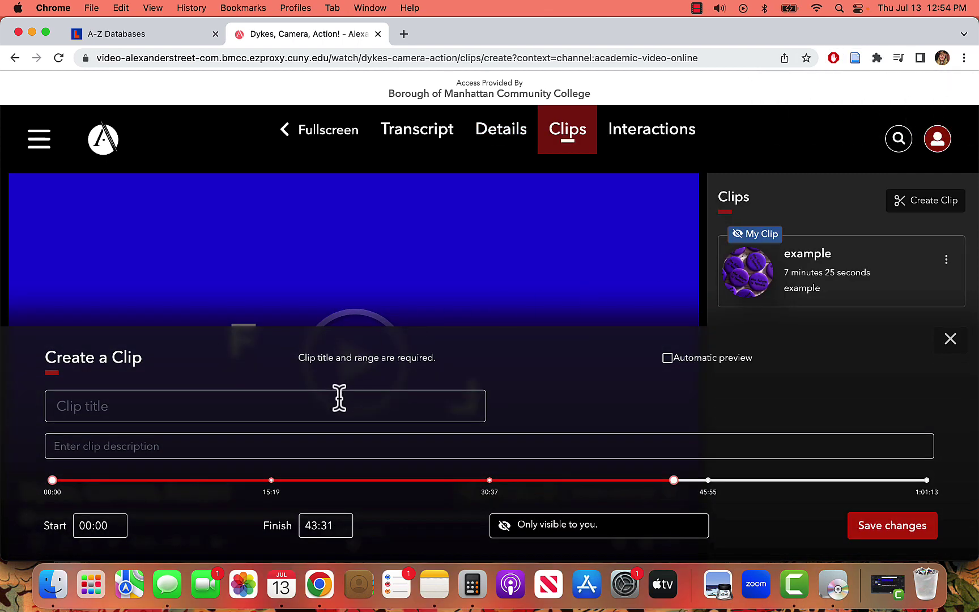
Step: End the clip at 13:20, title it 'clip', and open its visibility options
left_click_drag(674, 481, 244, 452)
left_click(186, 400)
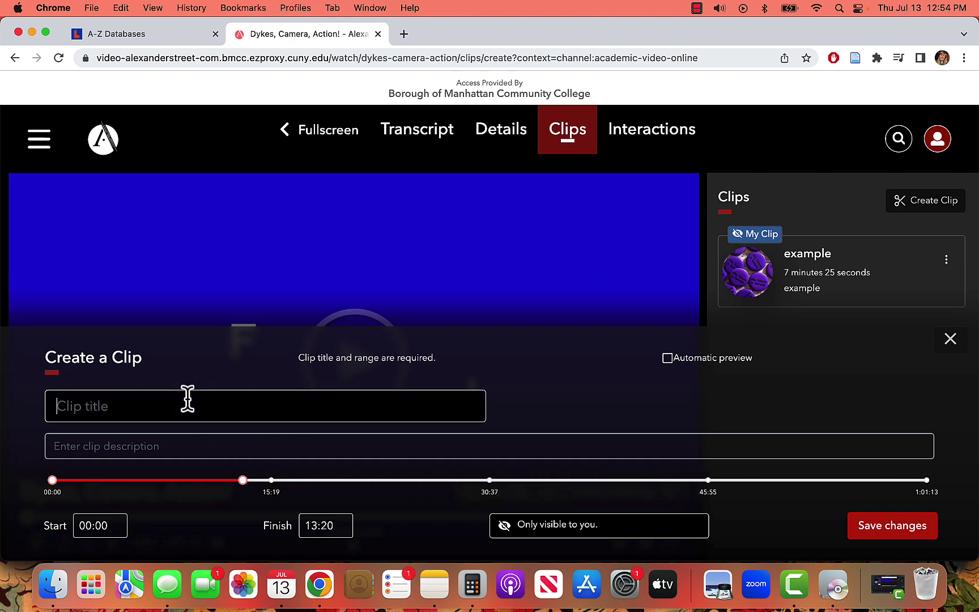
type("clip")
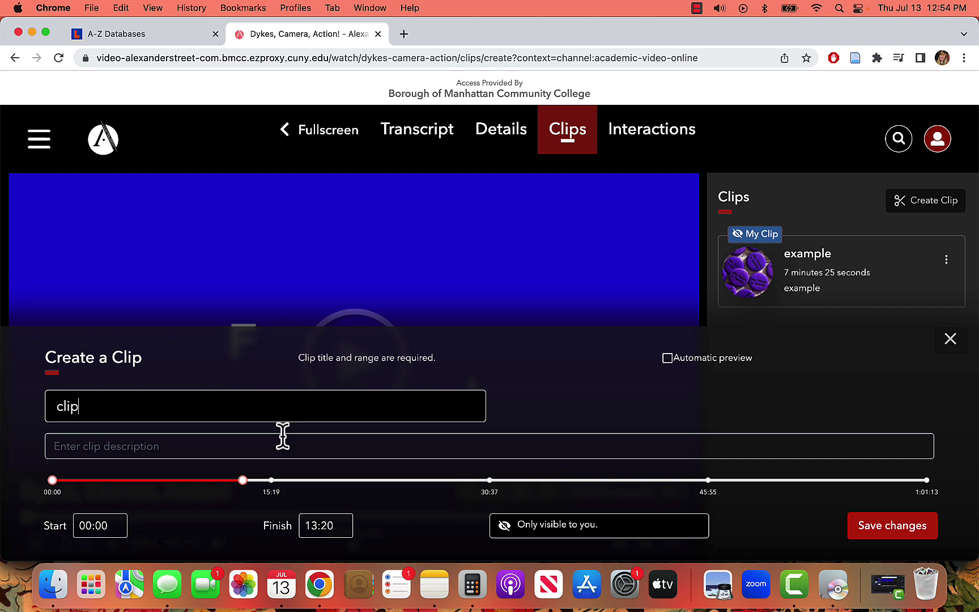
left_click(517, 534)
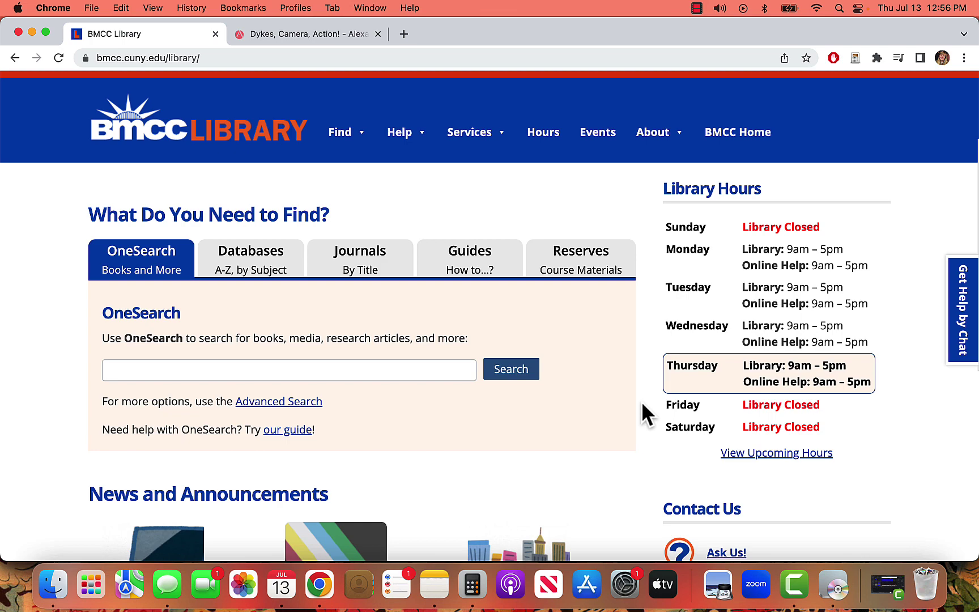
scroll(642, 401, "down", 10)
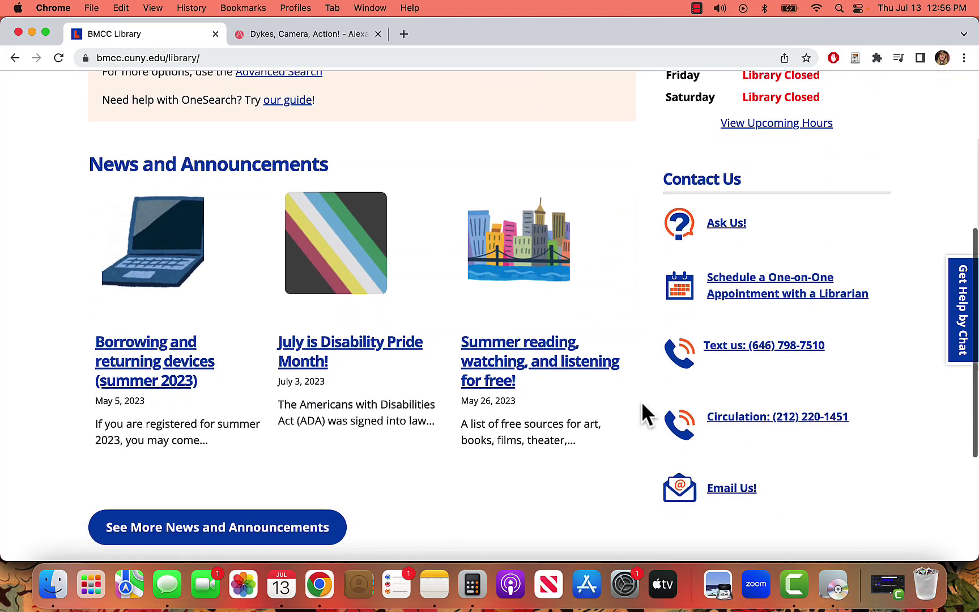
scroll(641, 400, "down", 1)
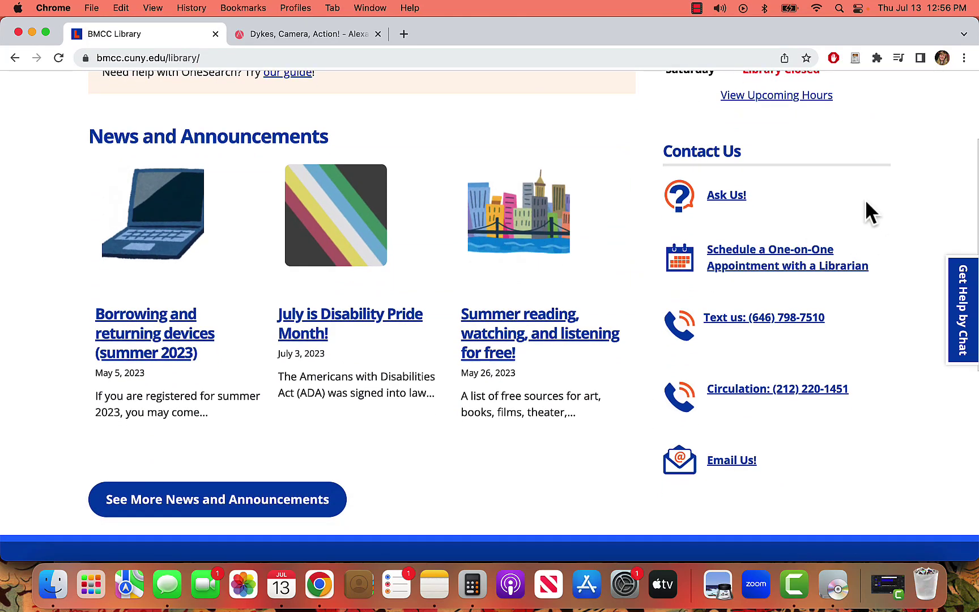